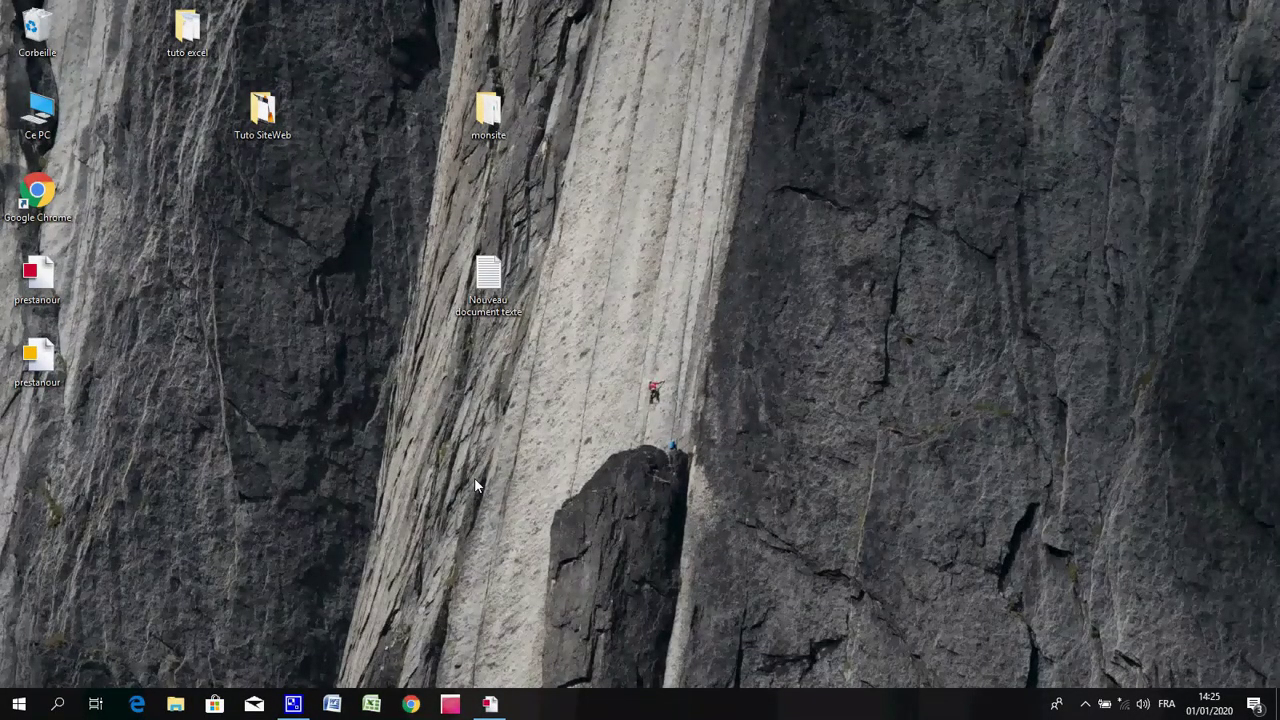
Step: Switch to Sage 100 Gestion commerciale and open the list of users in the access authorisations
left_click(491, 704)
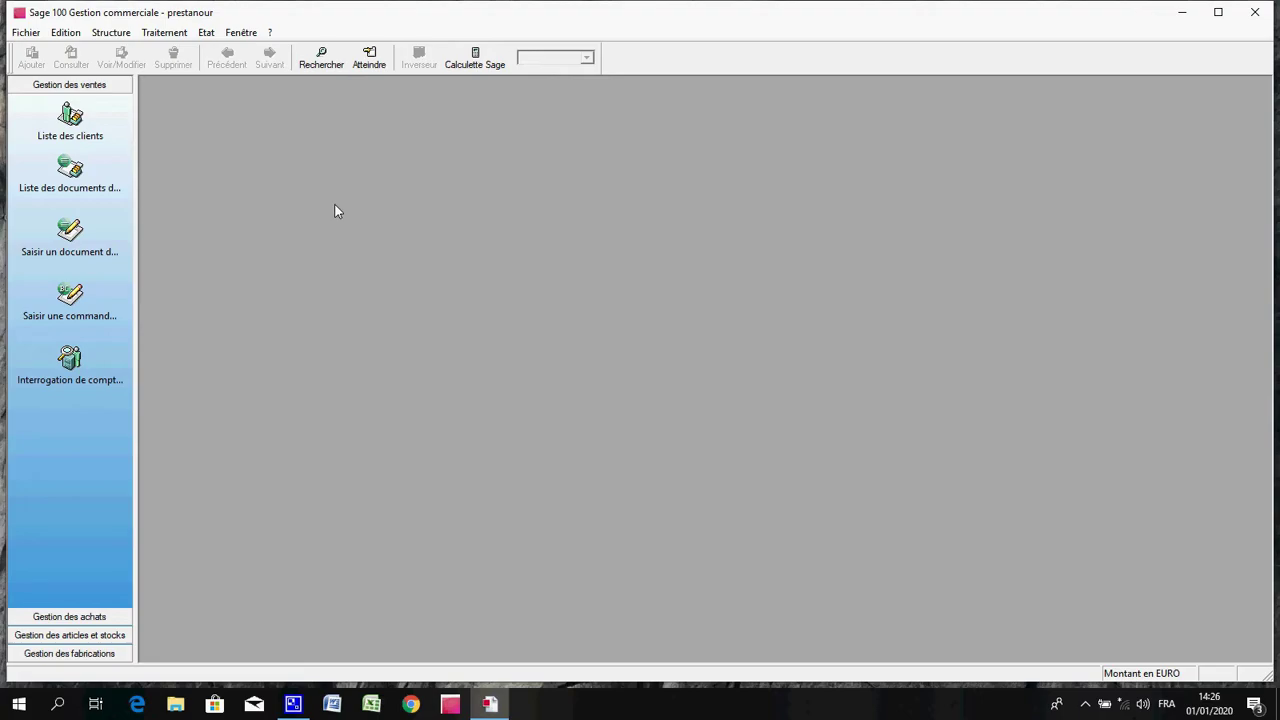
left_click(174, 38)
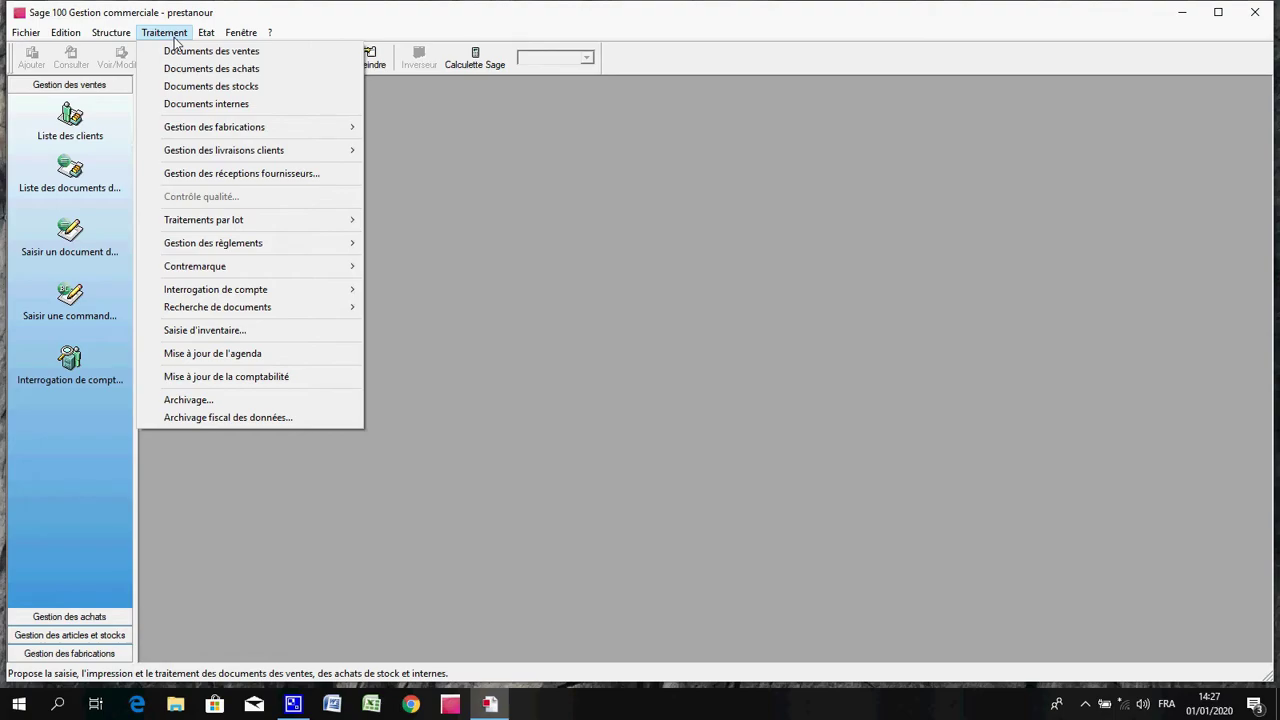
mouse_move(24, 38)
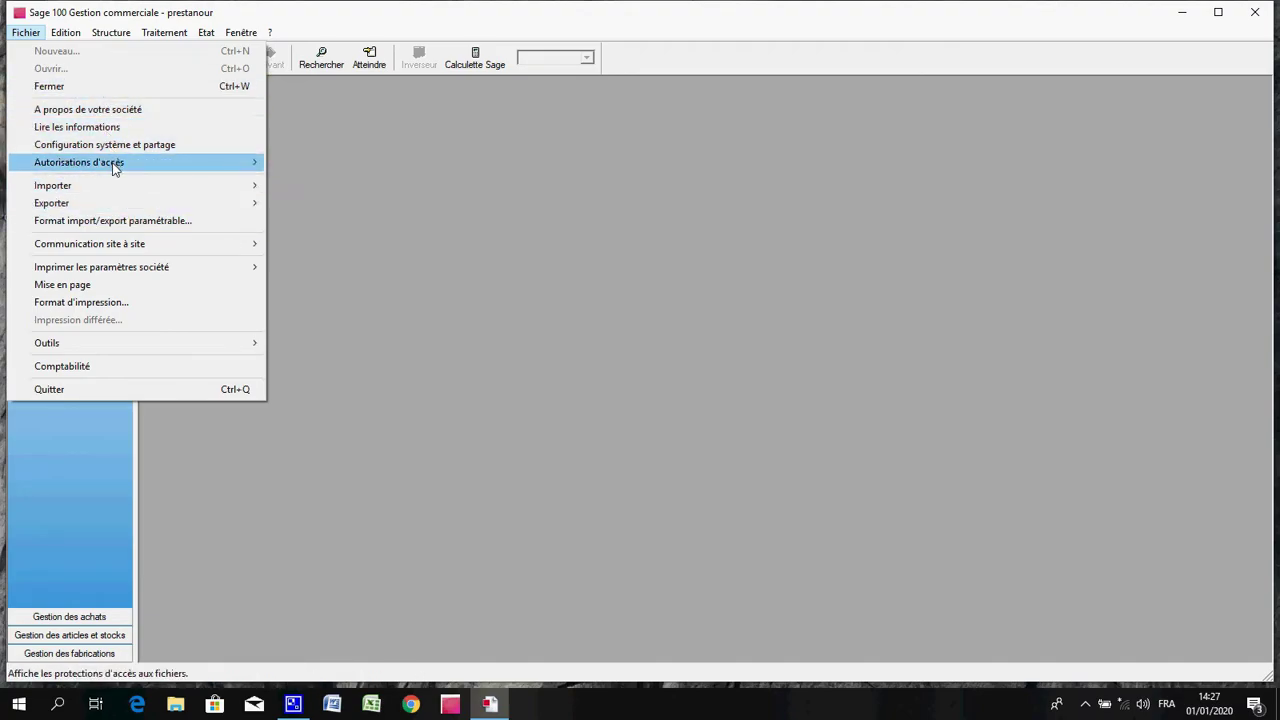
mouse_move(115, 168)
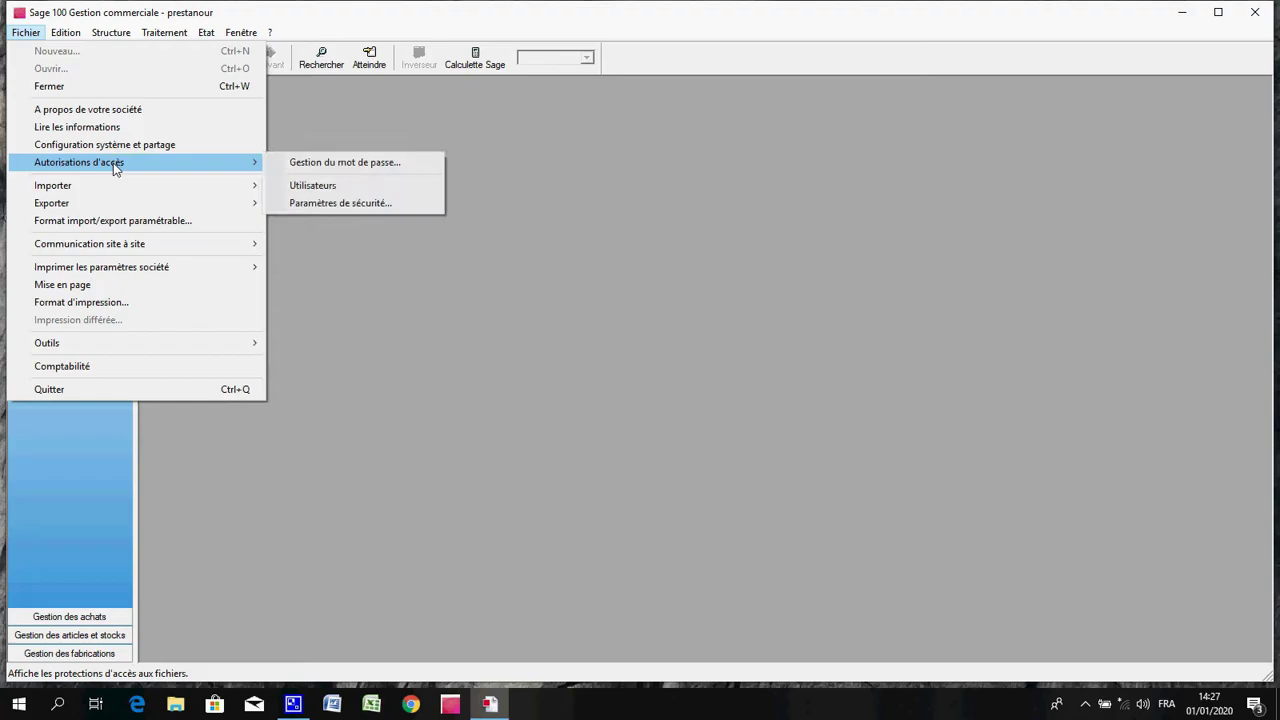
left_click(333, 186)
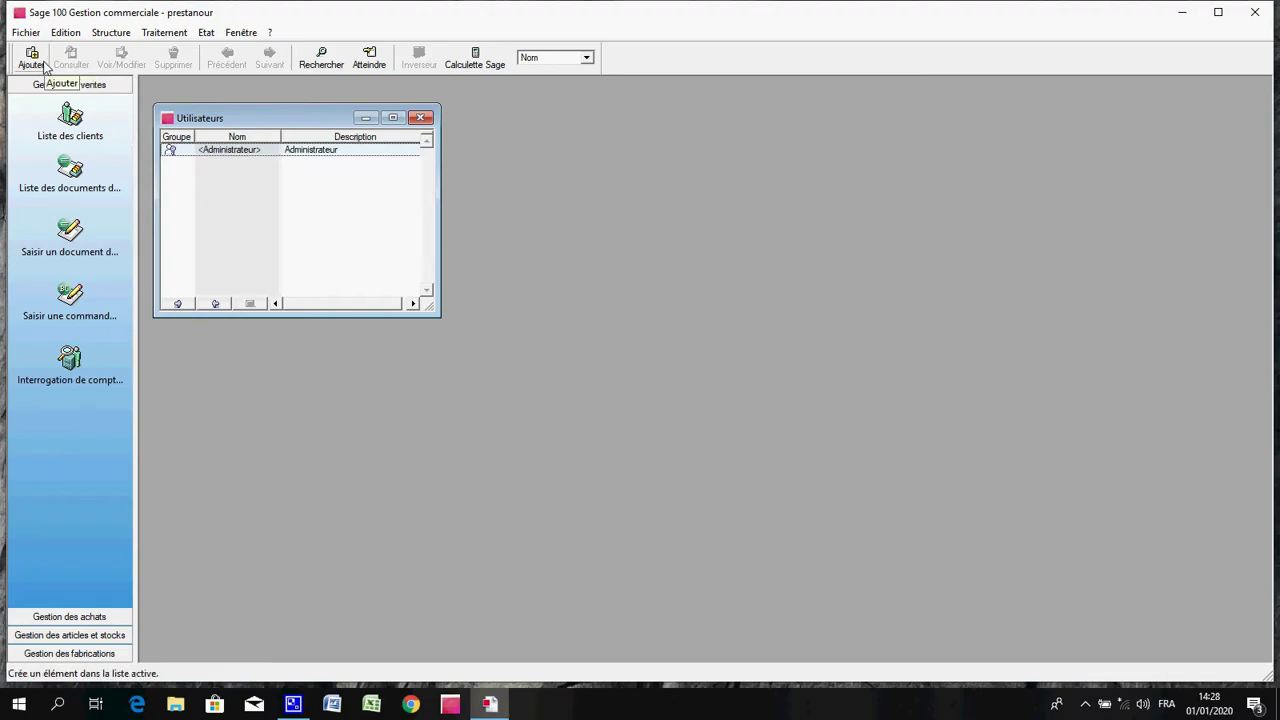
Step: Add a new user and enter the person's first name as both the name and the description
right_click(229, 196)
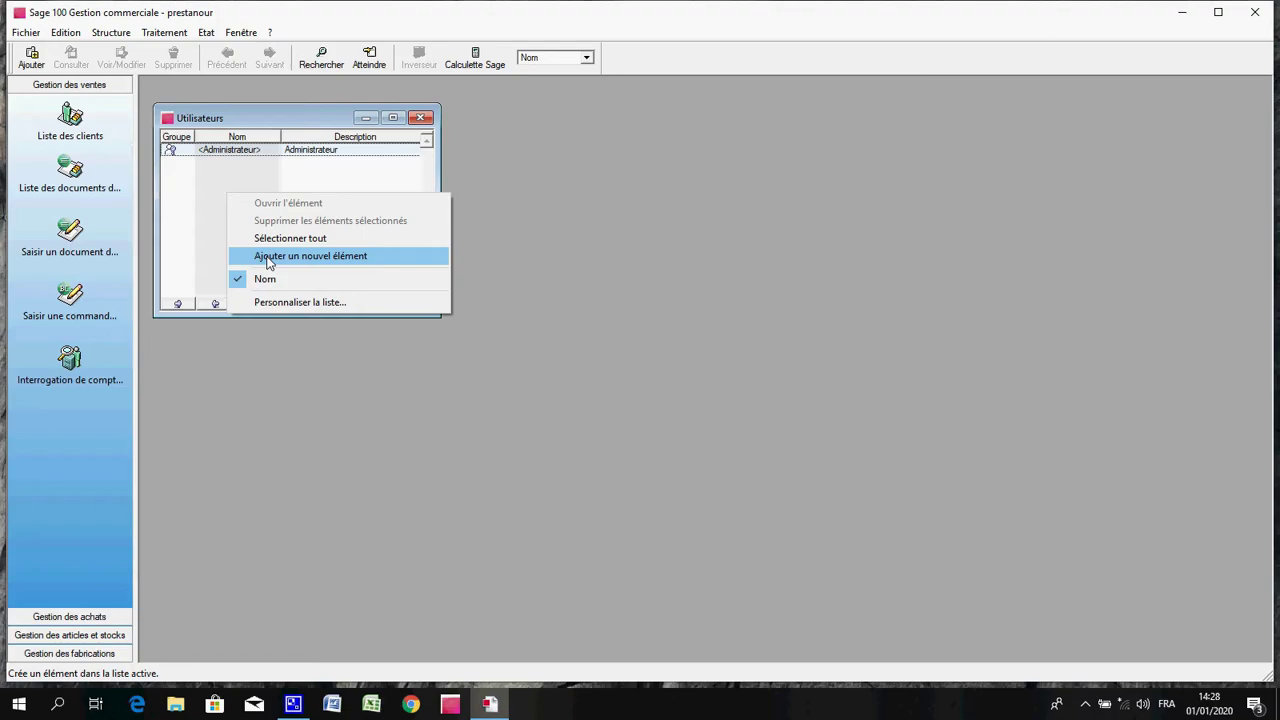
left_click(42, 66)
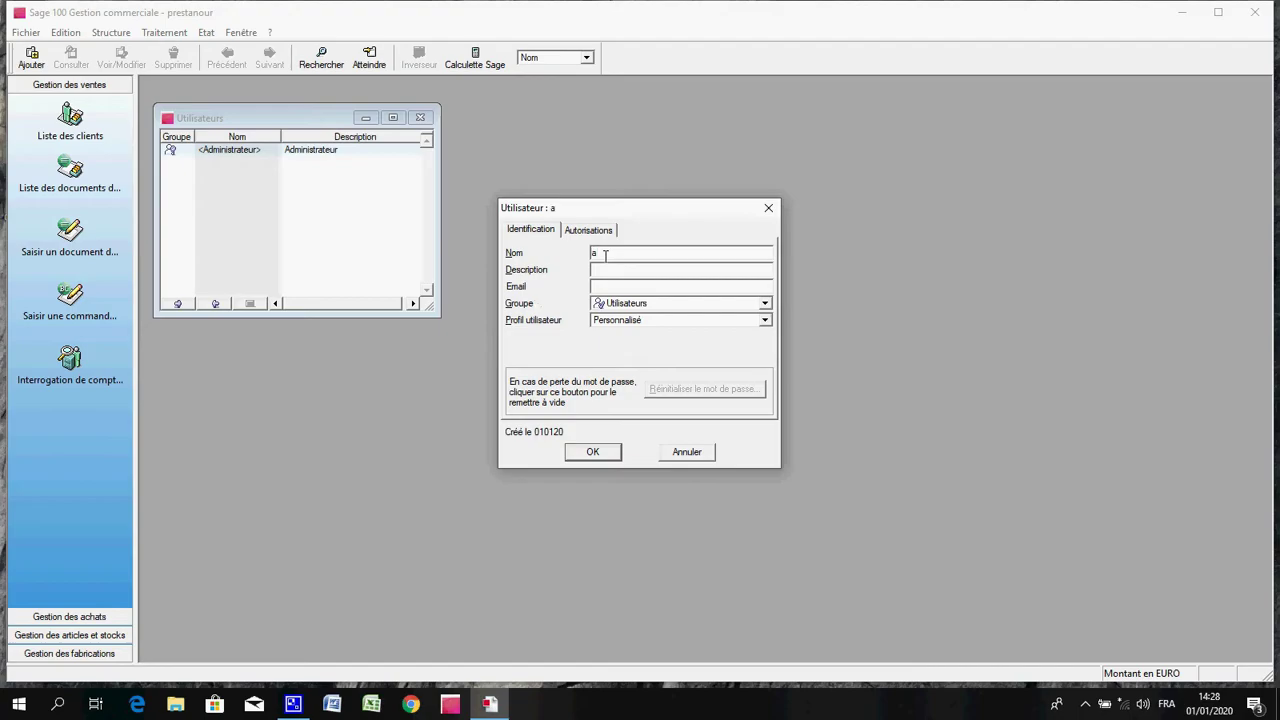
type("Ali")
left_click(619, 271)
type("A")
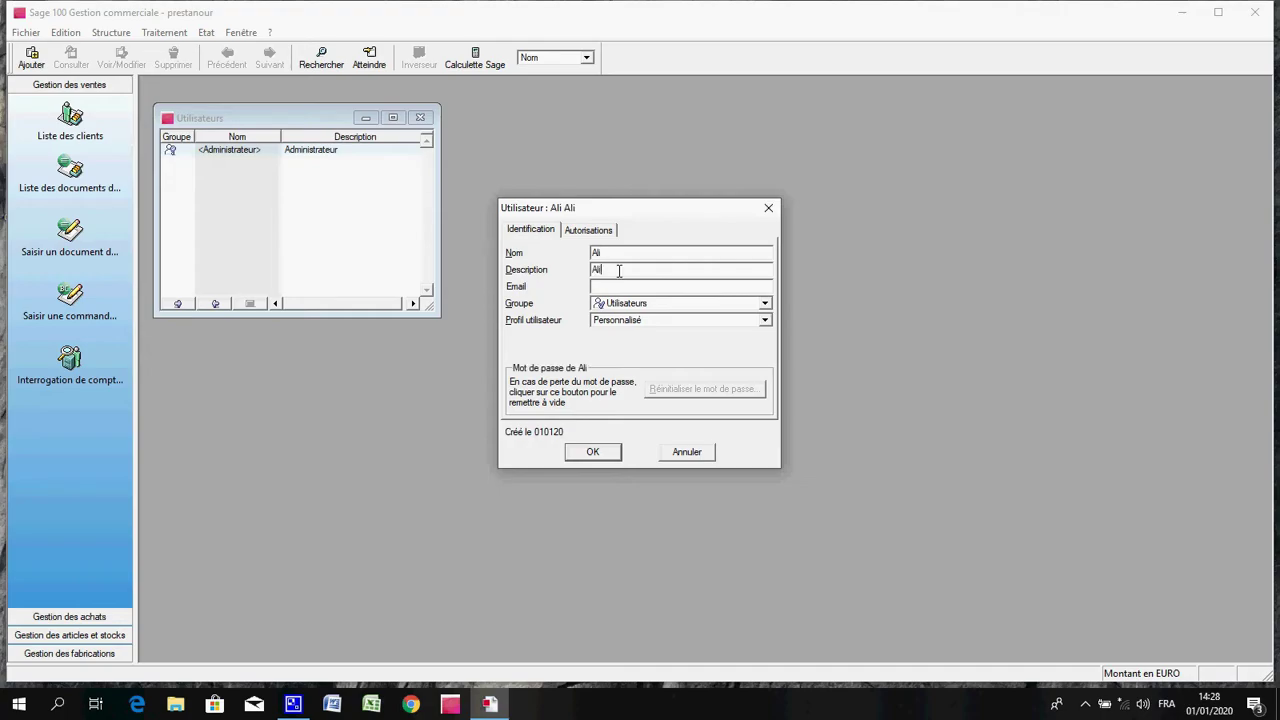
Step: Try to assign the new user to the Administrateurs group, but decline the group change
left_click(674, 310)
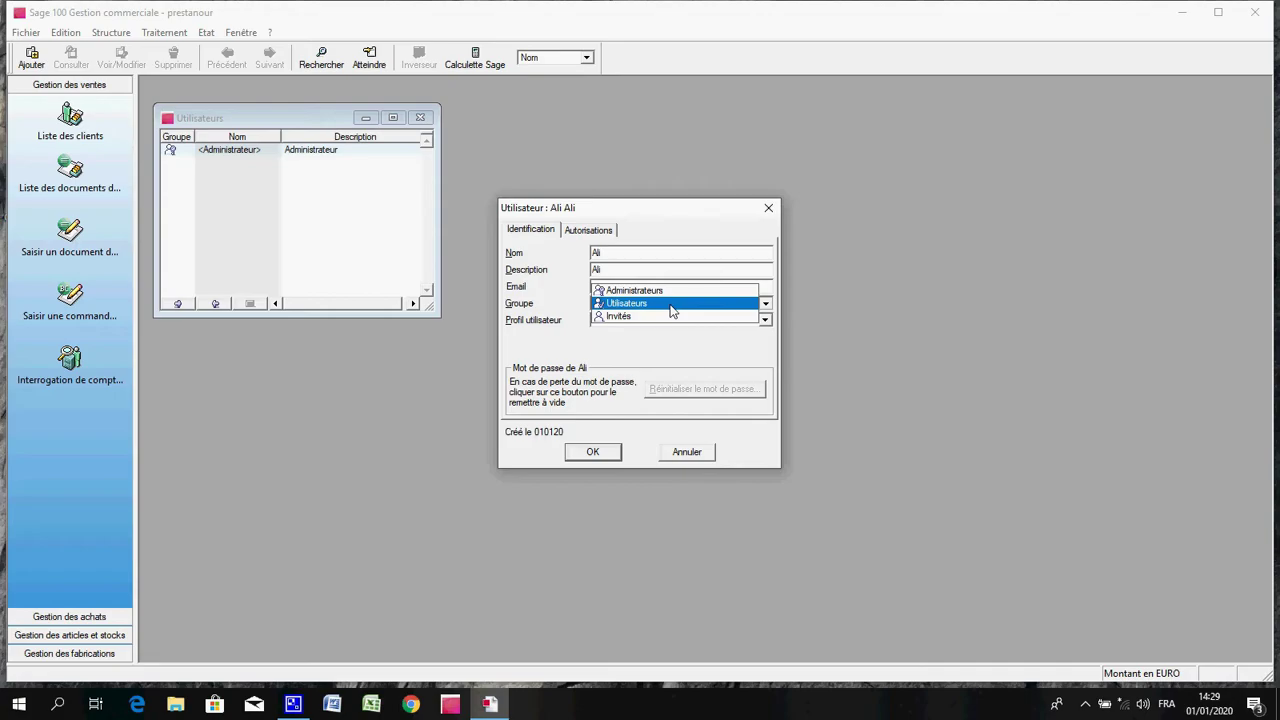
key("Up")
key("Return")
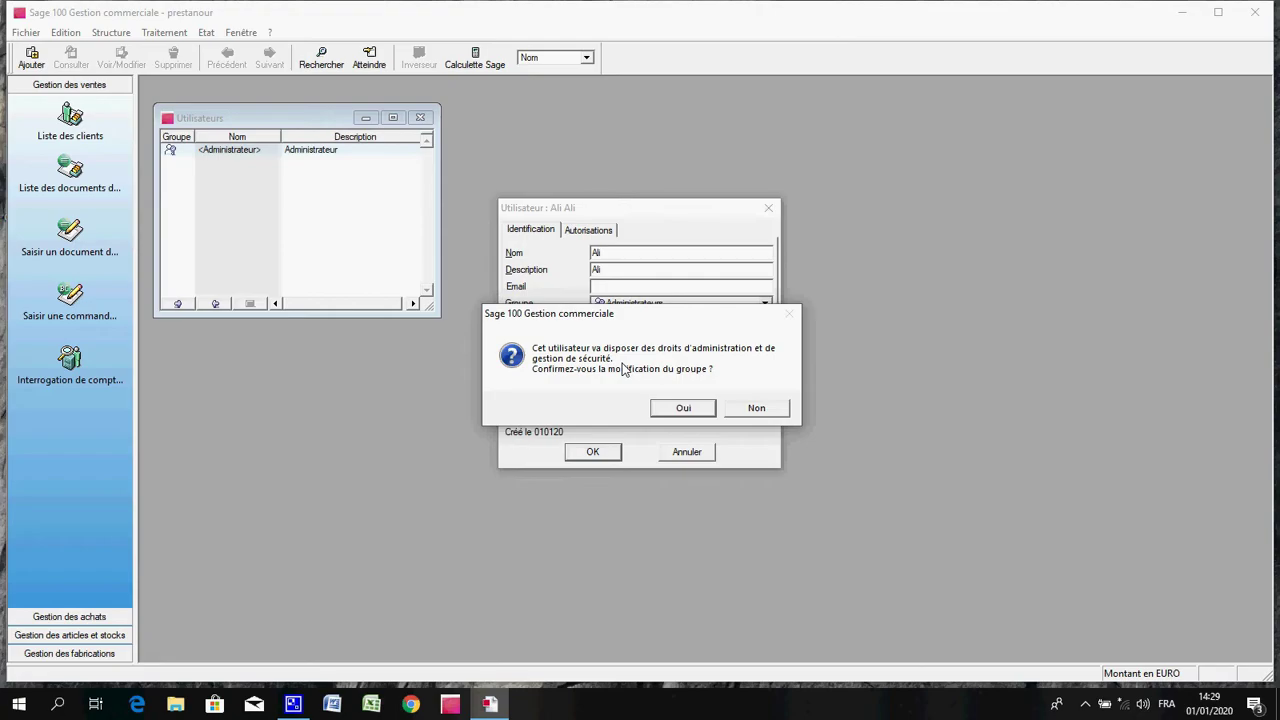
left_click(763, 408)
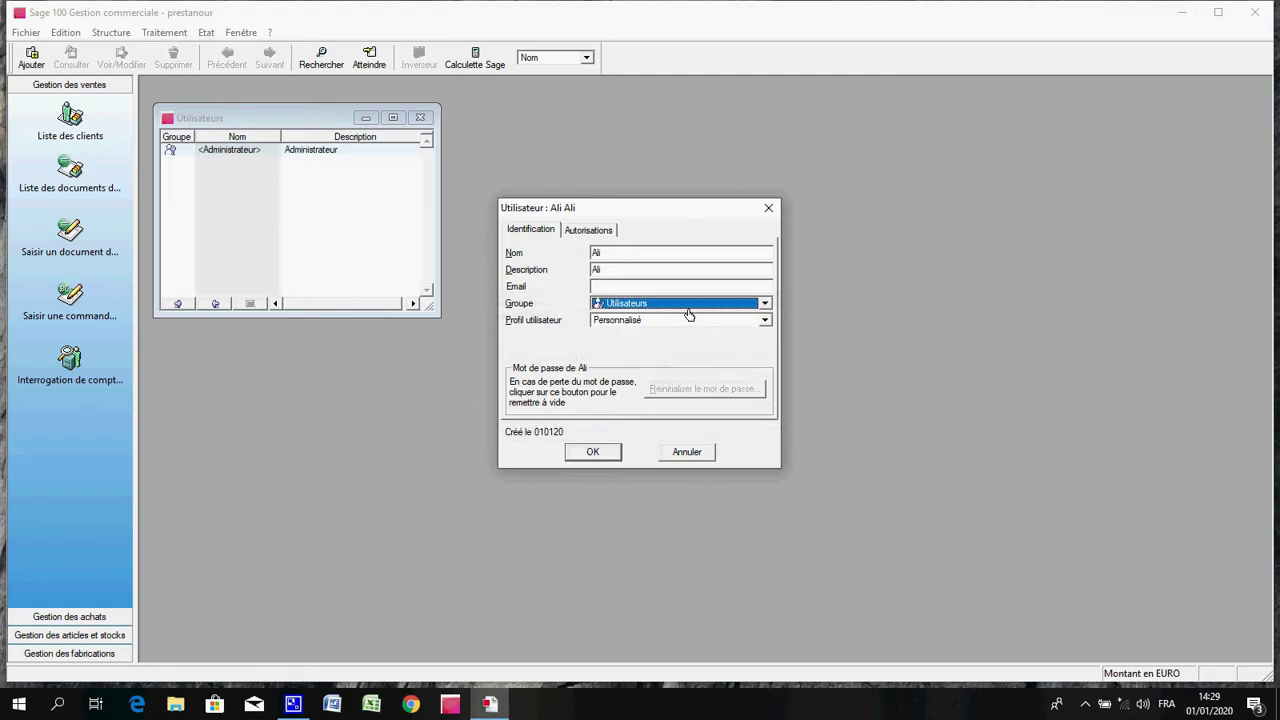
left_click(624, 271)
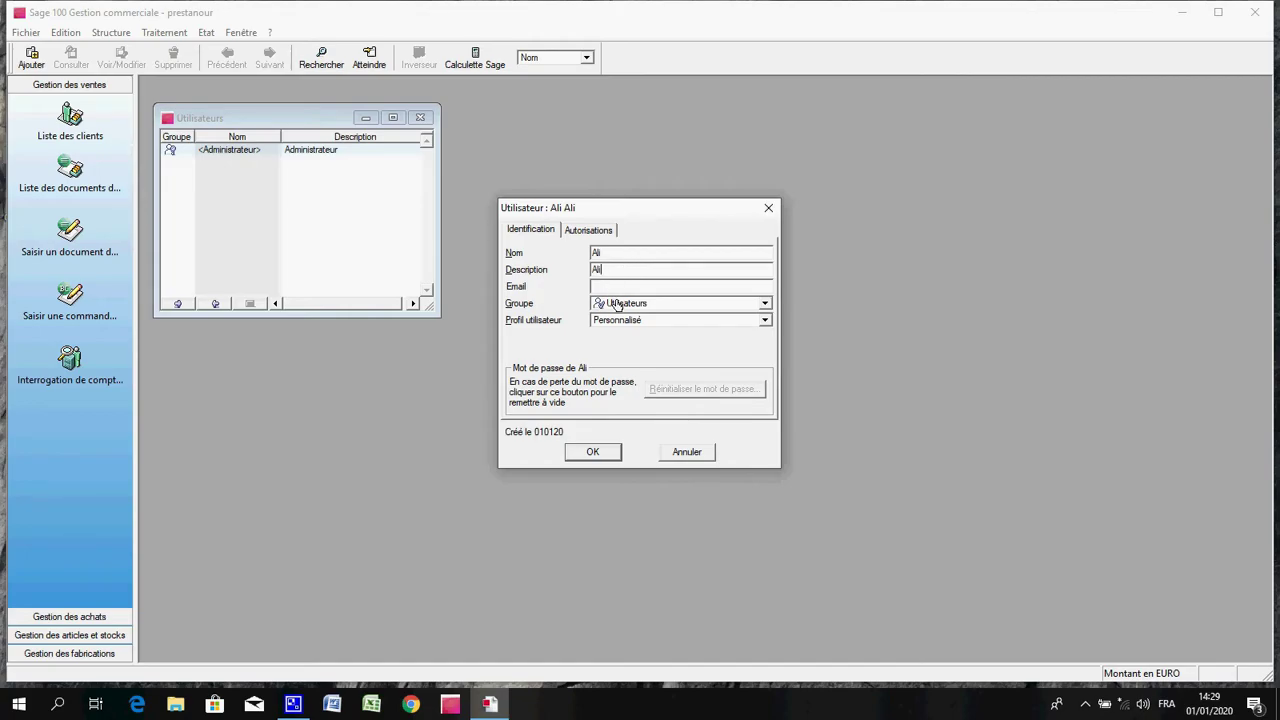
Step: In the user's authorisations, forbid read access to Liste des familles under Structure
left_click(589, 231)
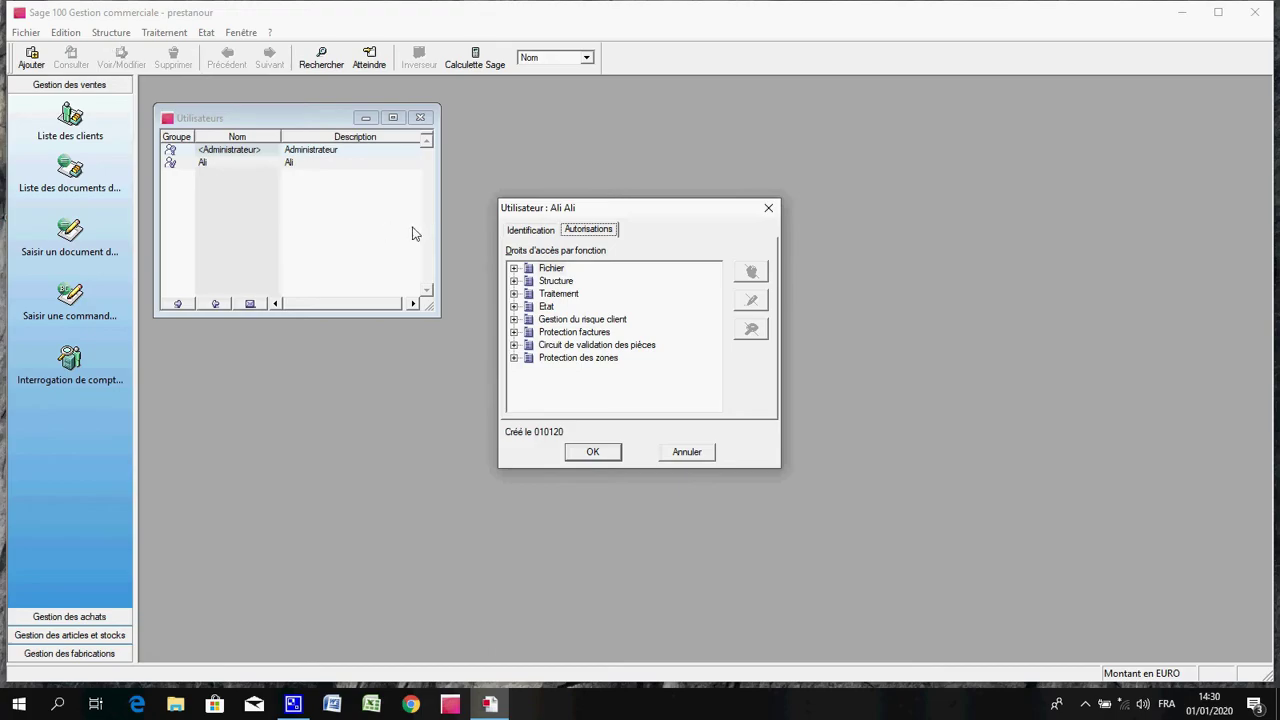
left_click(514, 282)
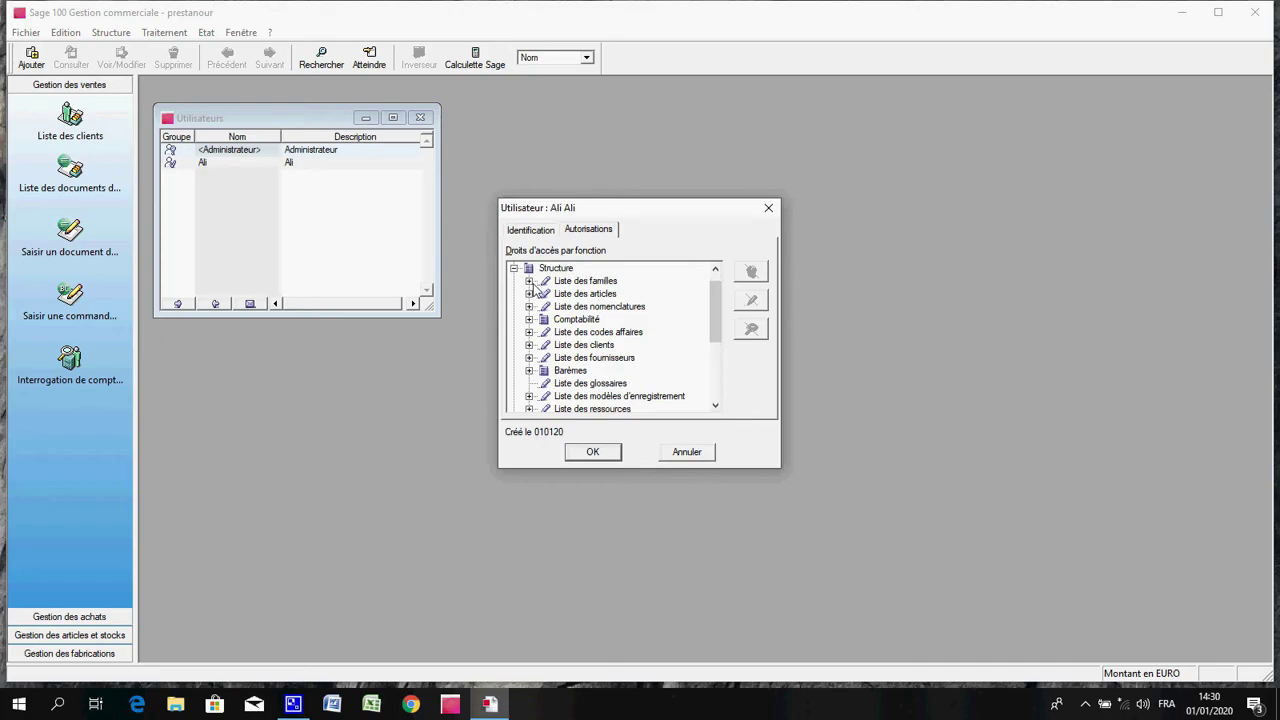
left_click(529, 281)
left_click(530, 282)
left_click(529, 281)
left_click(529, 281)
left_click(587, 284)
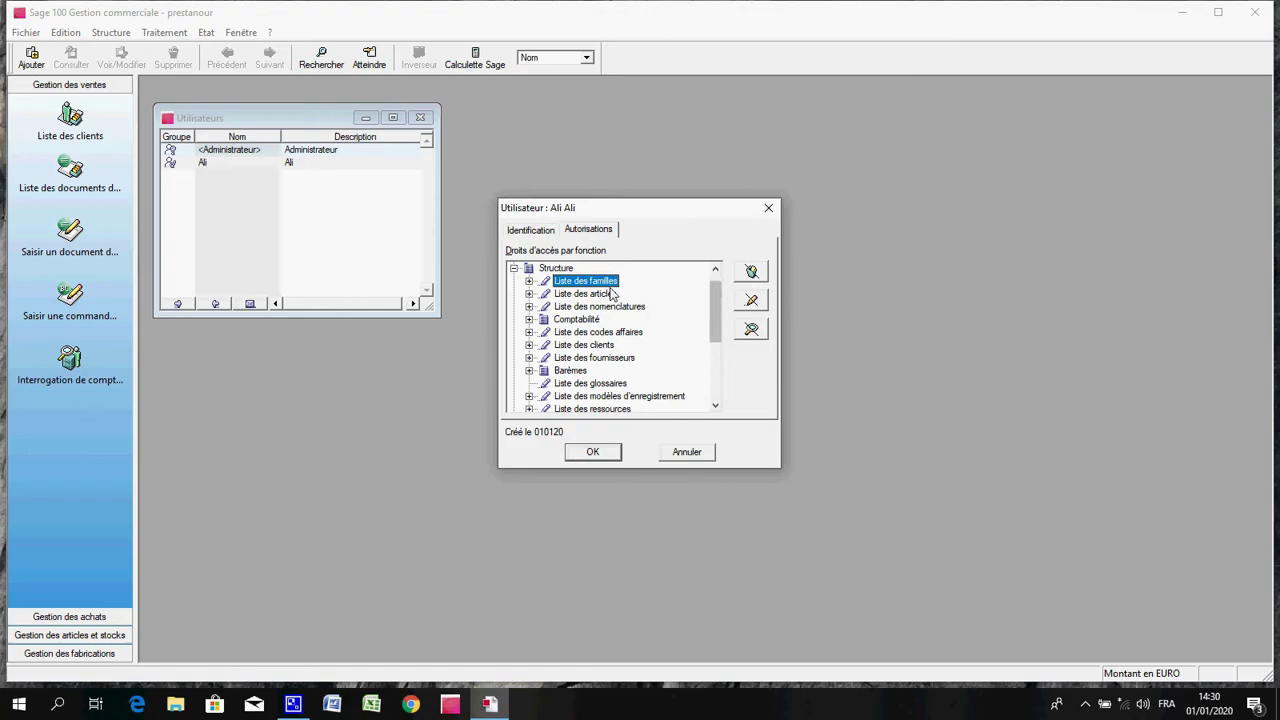
left_click(529, 281)
left_click(529, 281)
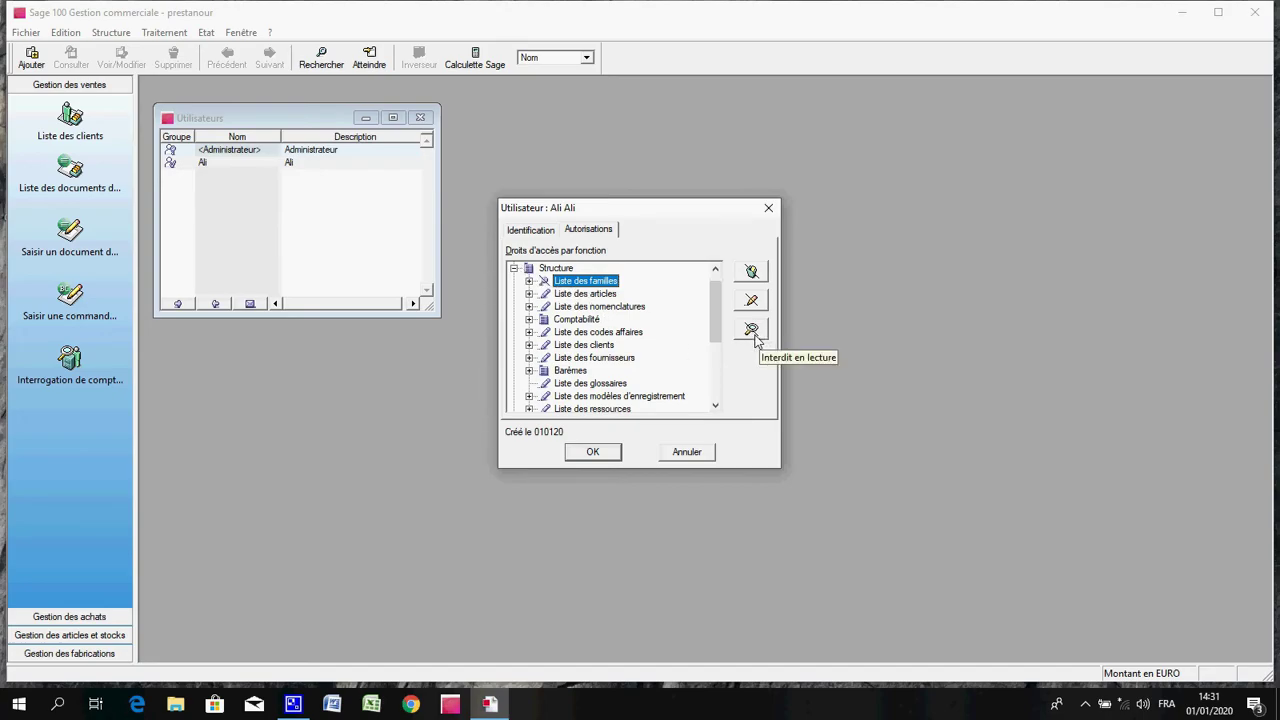
Step: Forbid read access to Fiche principale under Liste des articles and save the user
left_click(714, 376)
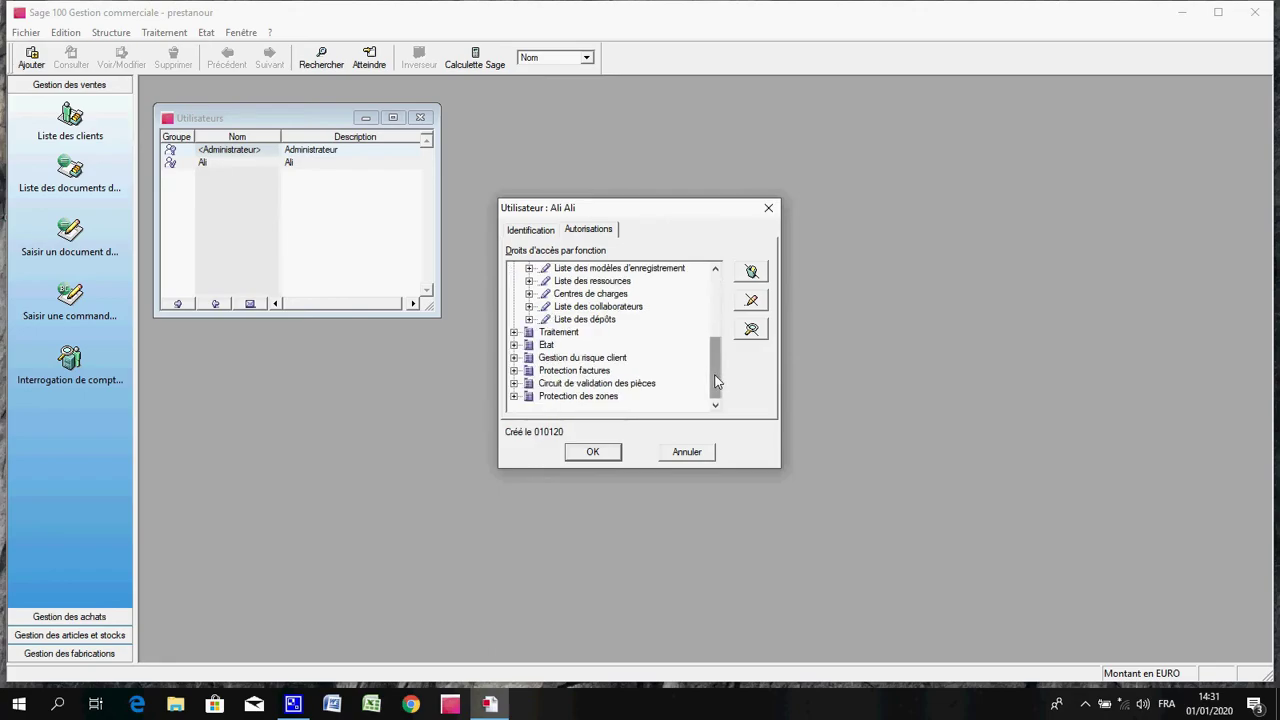
left_click(716, 296)
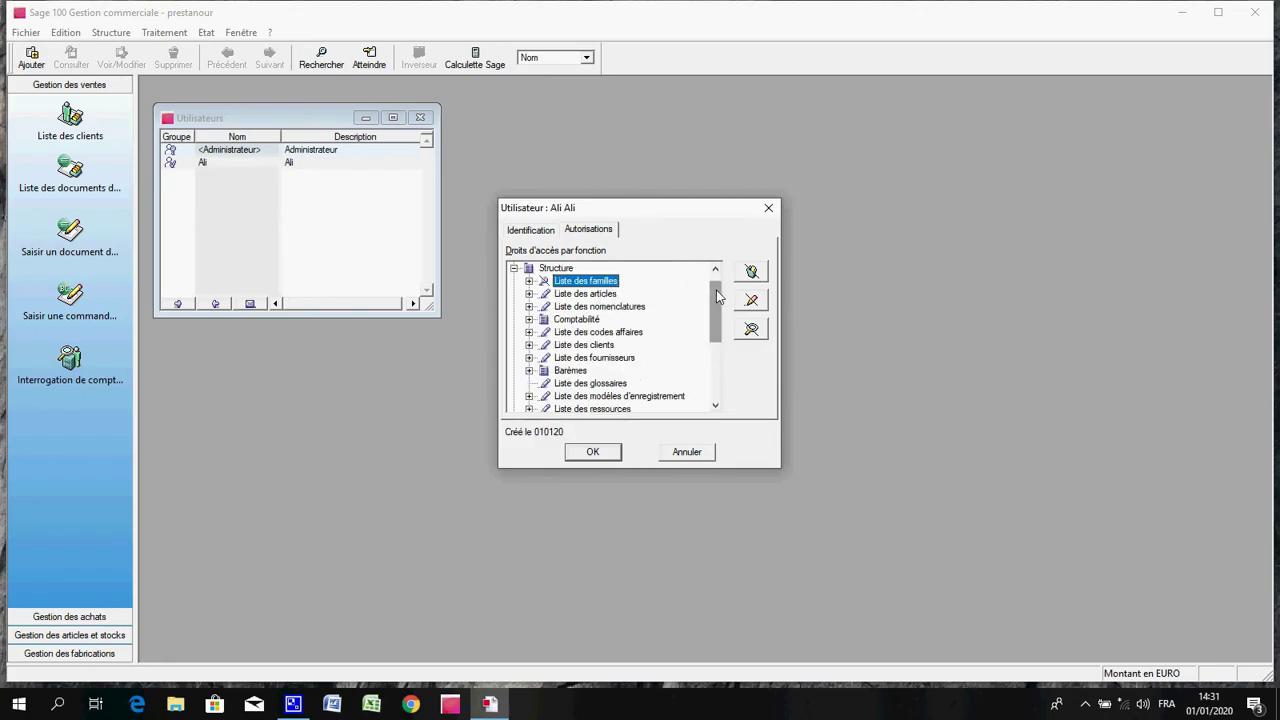
left_click(529, 294)
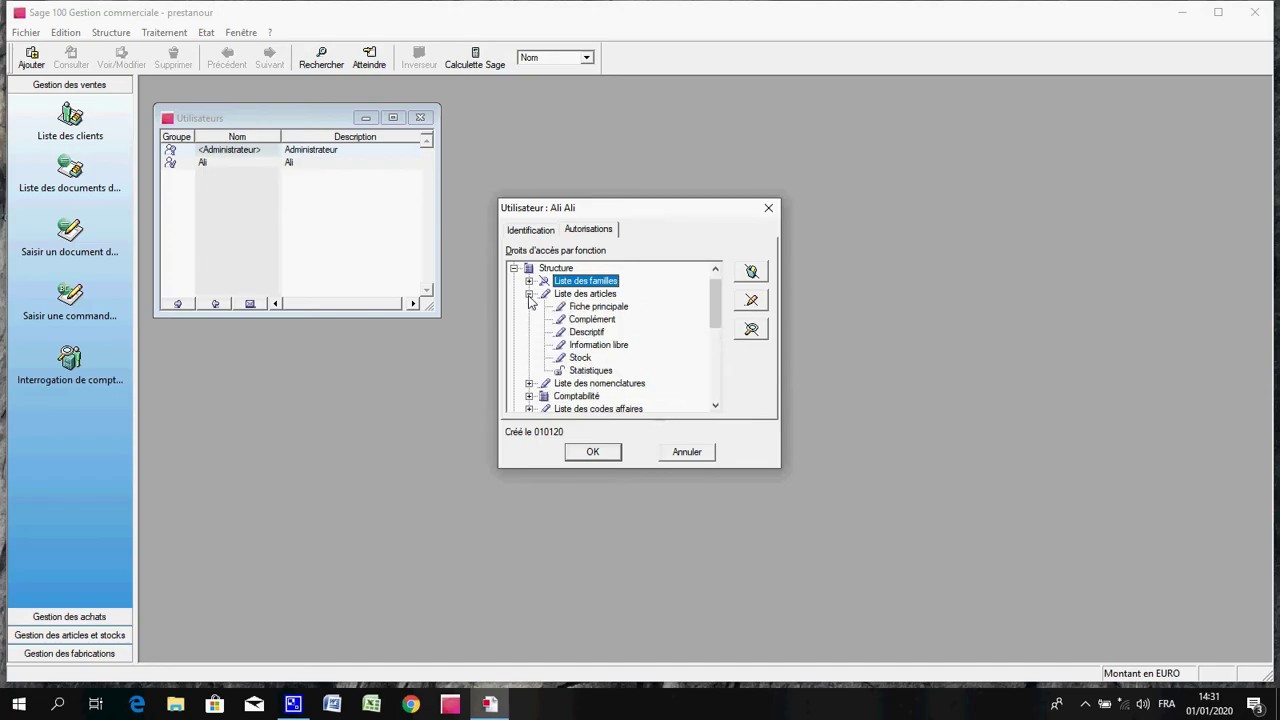
left_click(586, 307)
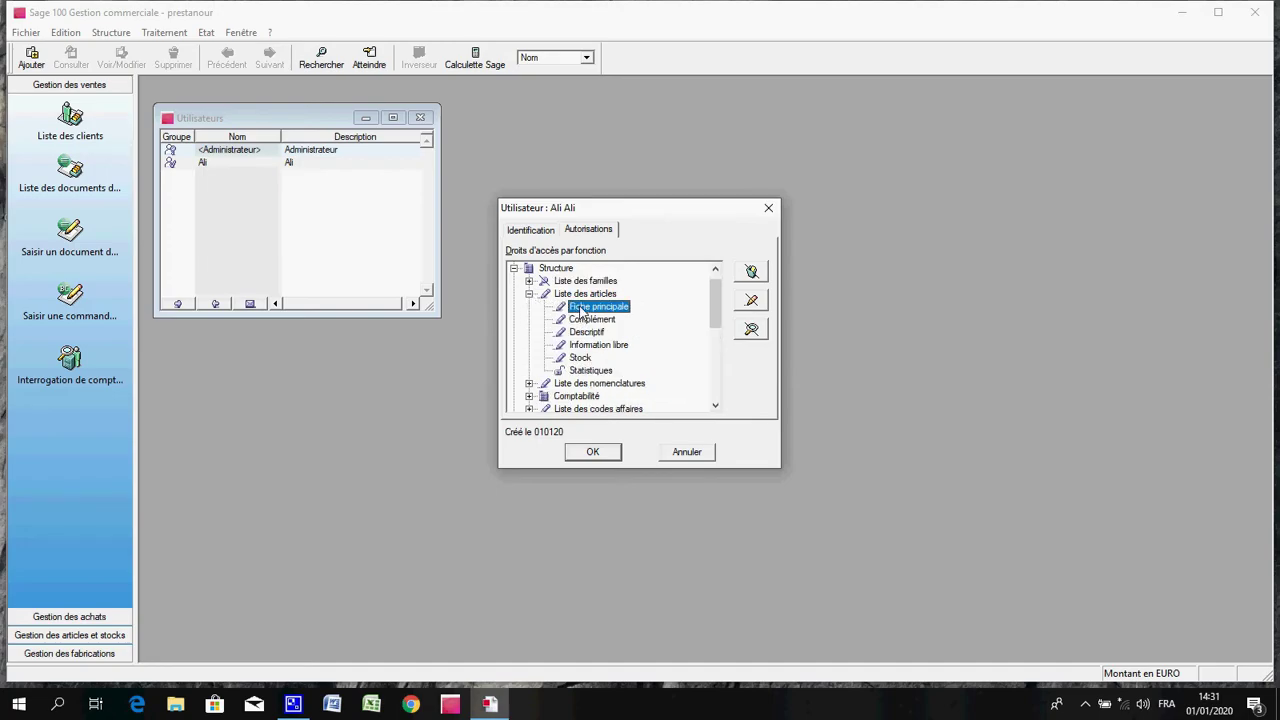
left_click(752, 331)
left_click(592, 456)
left_click(592, 455)
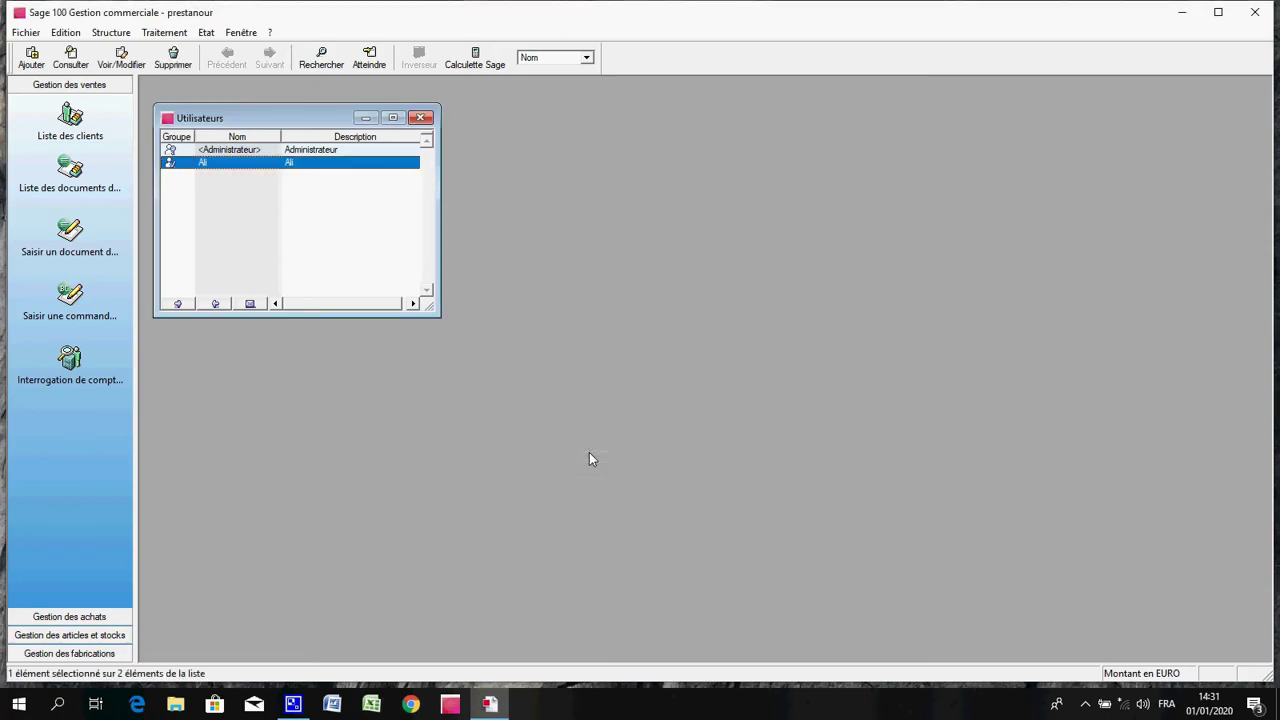
Step: Discard the blank new-user form, then close the users list and the prestanour commercial file
left_click(31, 57)
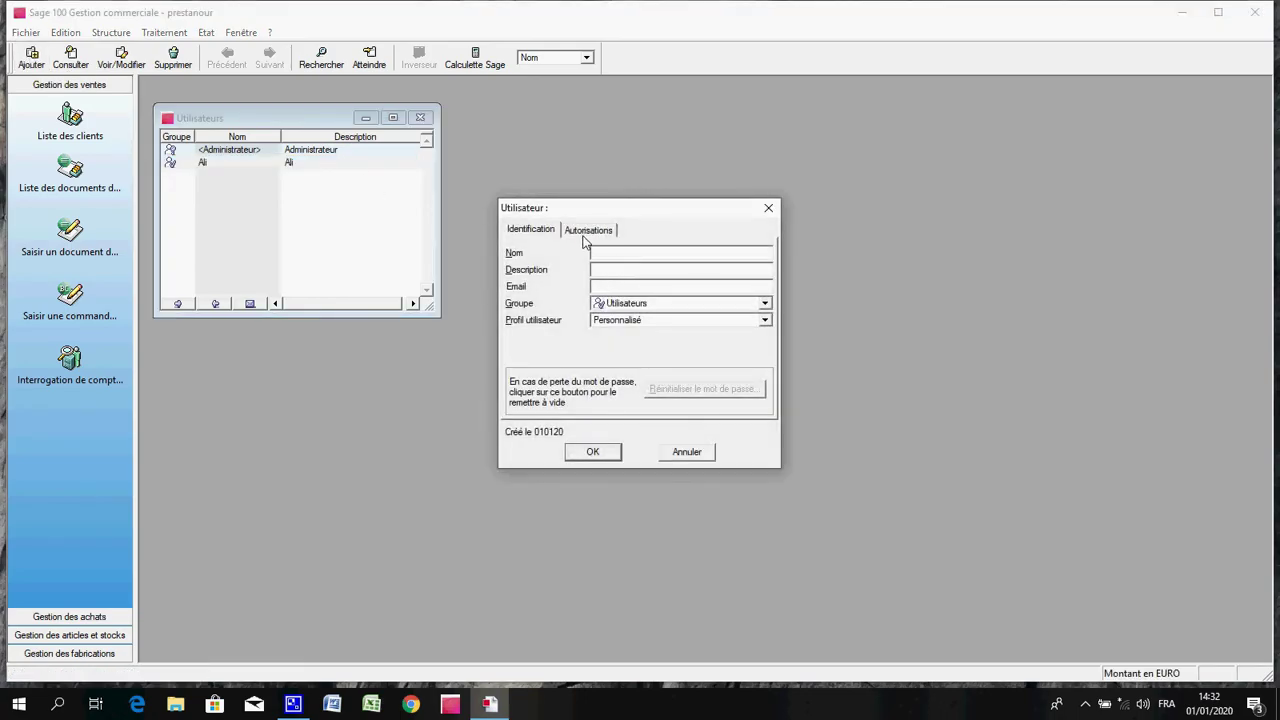
left_click(688, 453)
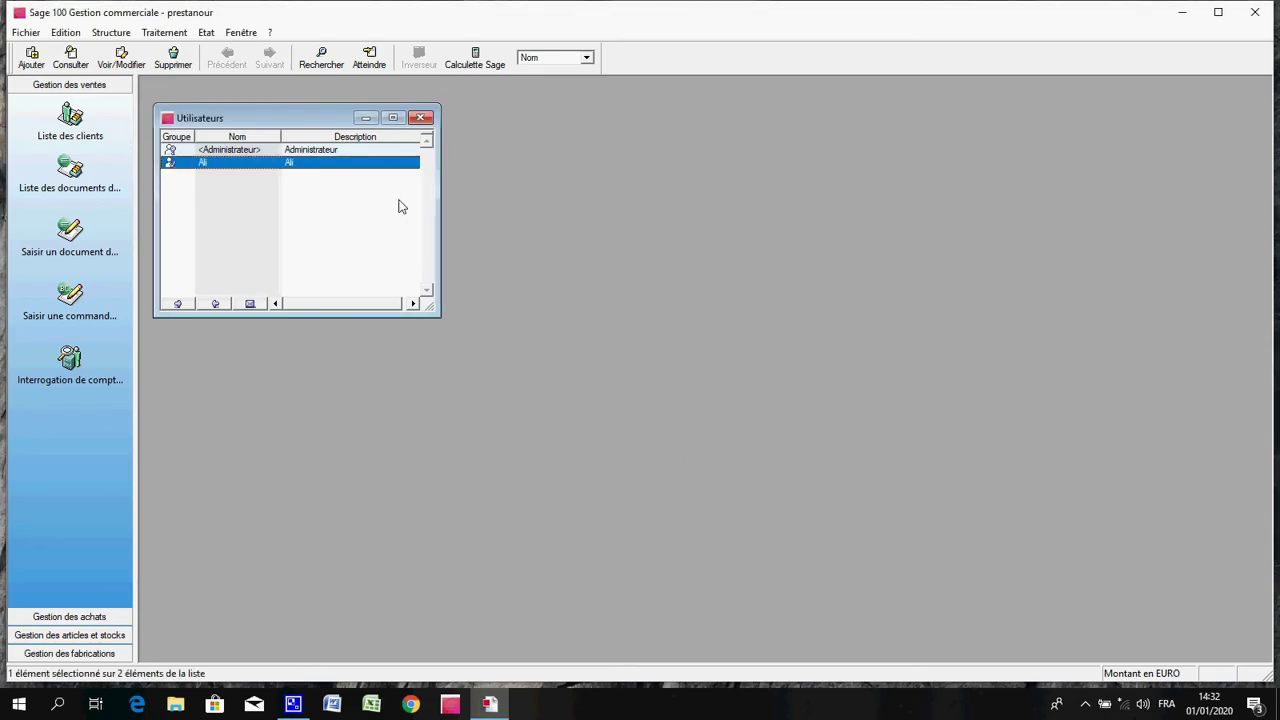
left_click(420, 118)
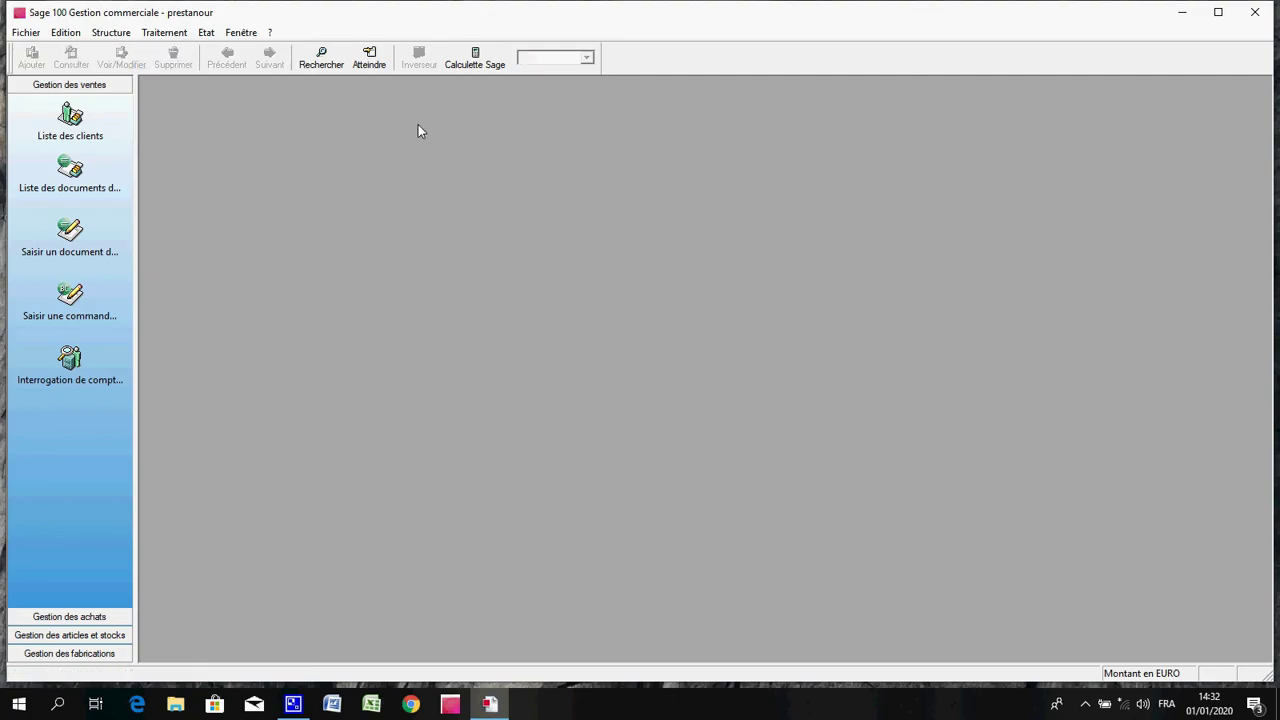
left_click(26, 36)
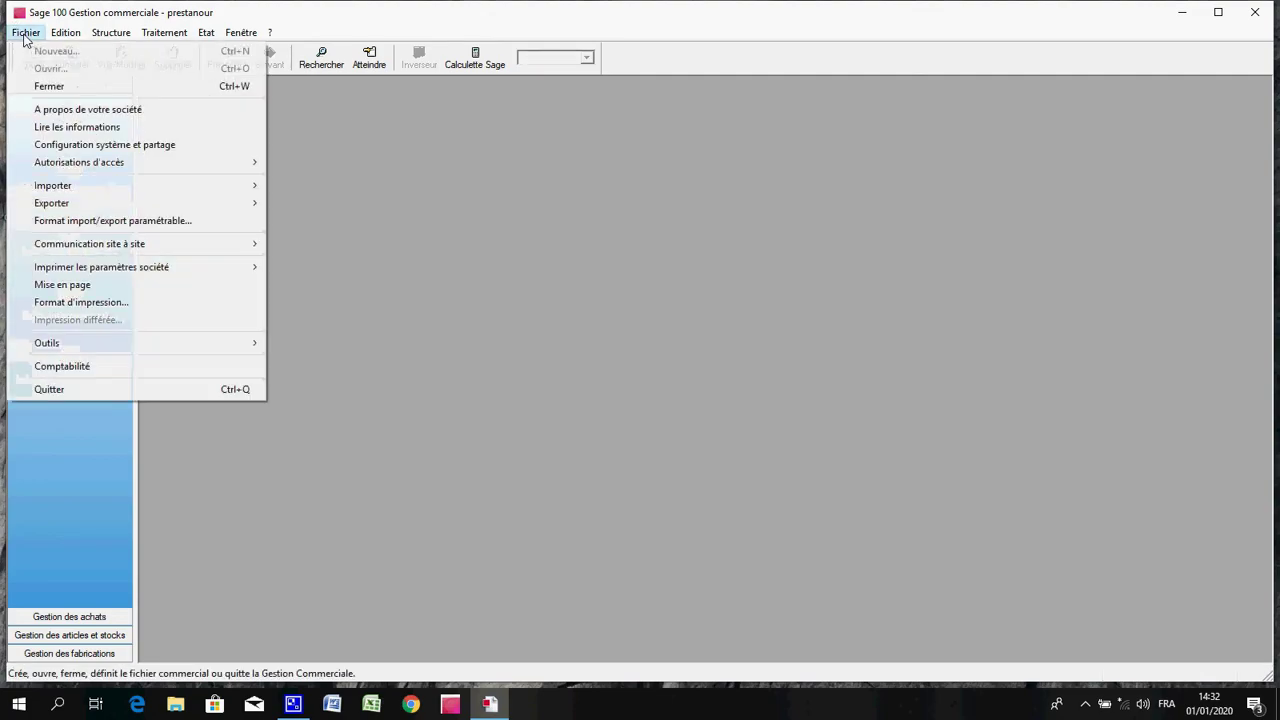
left_click(50, 87)
Step: Open the prestanour commercial file from the Bureau folder
left_click(26, 32)
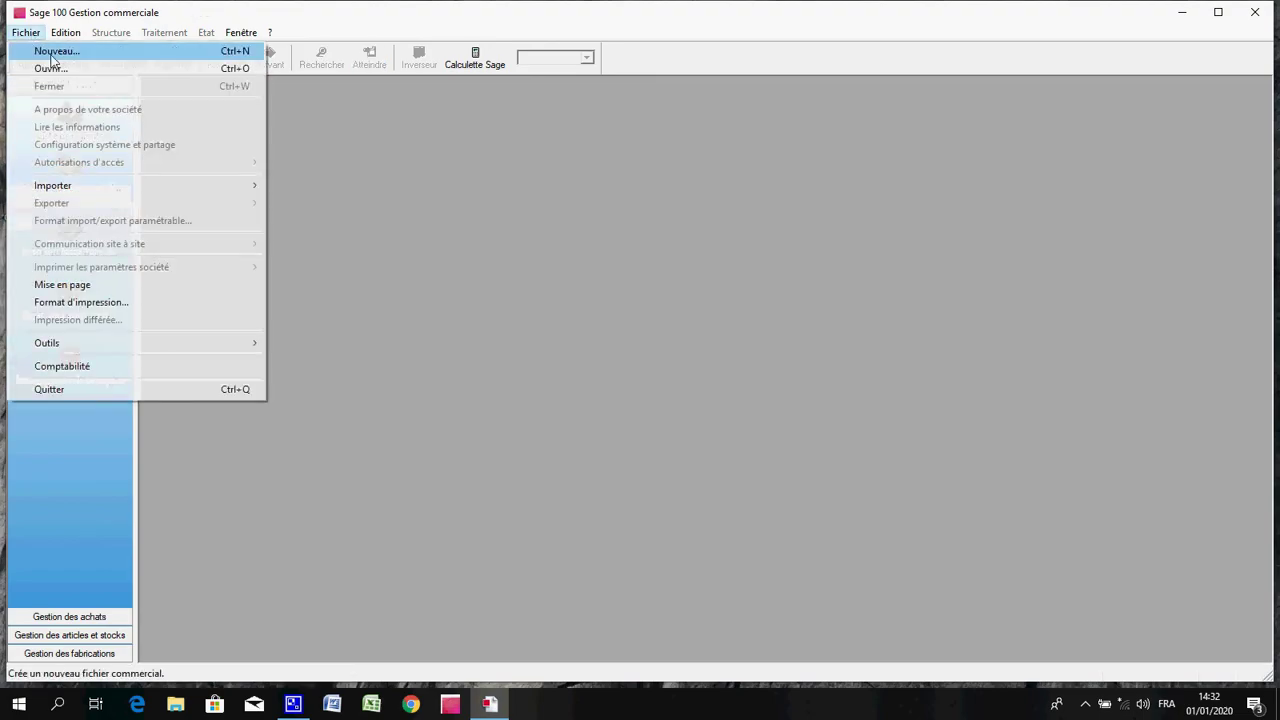
left_click(50, 68)
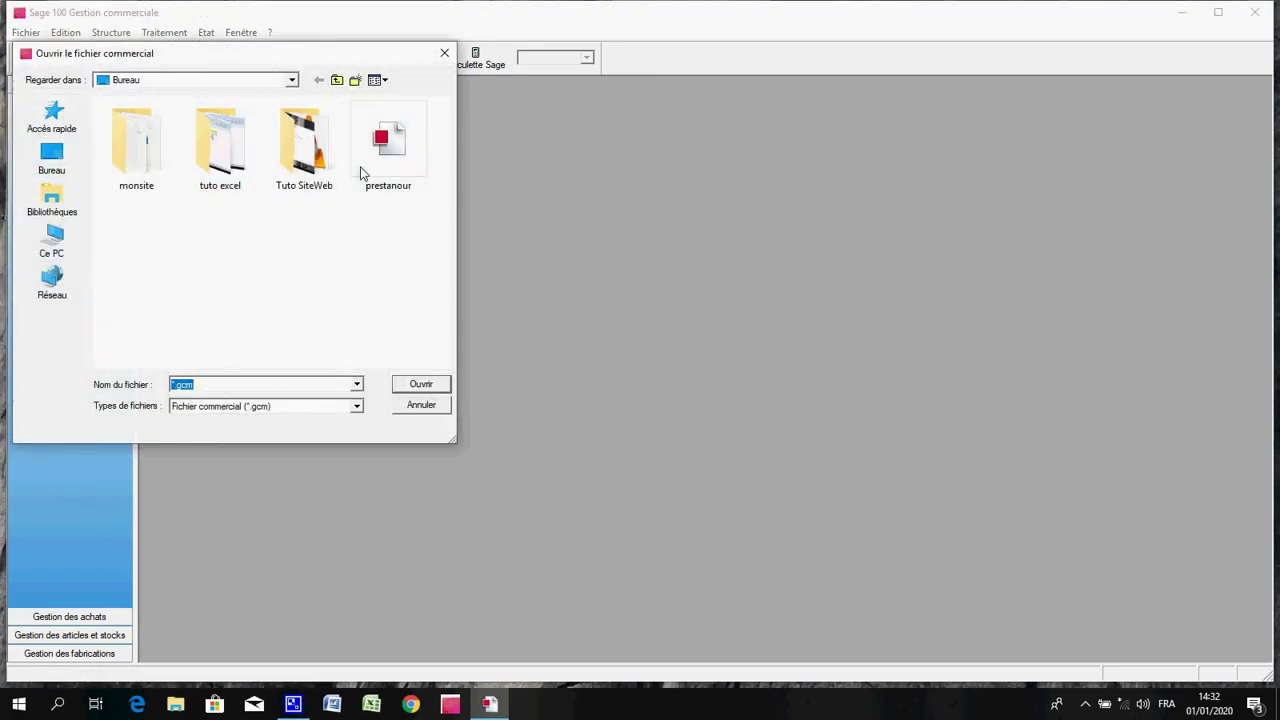
double_click(400, 148)
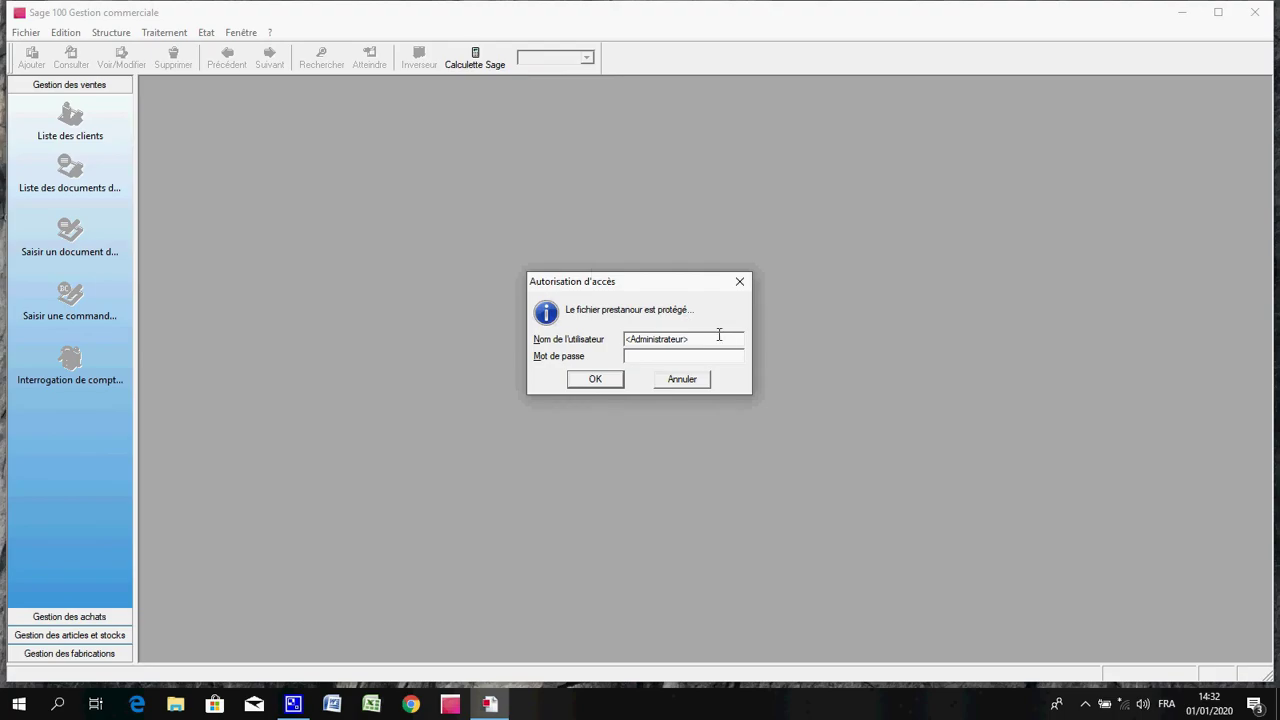
Step: Replace the administrator login with the new user's name and log in with the password field left empty
key("BackSpace")
key("BackSpace")
key("BackSpace")
key("BackSpace")
key("BackSpace")
key("BackSpace")
key("BackSpace")
key("BackSpace")
key("BackSpace")
key("BackSpace")
key("BackSpace")
key("BackSpace")
key("BackSpace")
key("BackSpace")
key("BackSpace")
key("BackSpace")
type("ali")
left_click(596, 379)
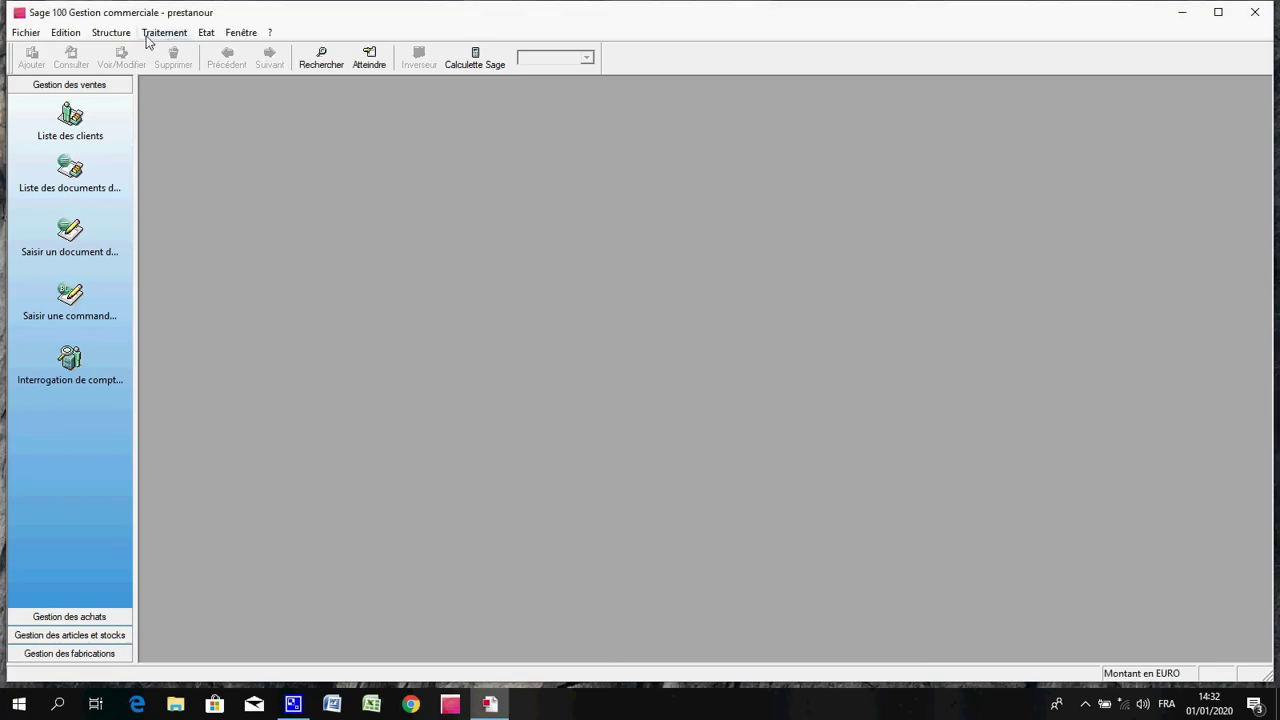
Step: Try to open the articles list as the restricted user and dismiss the error
left_click(112, 33)
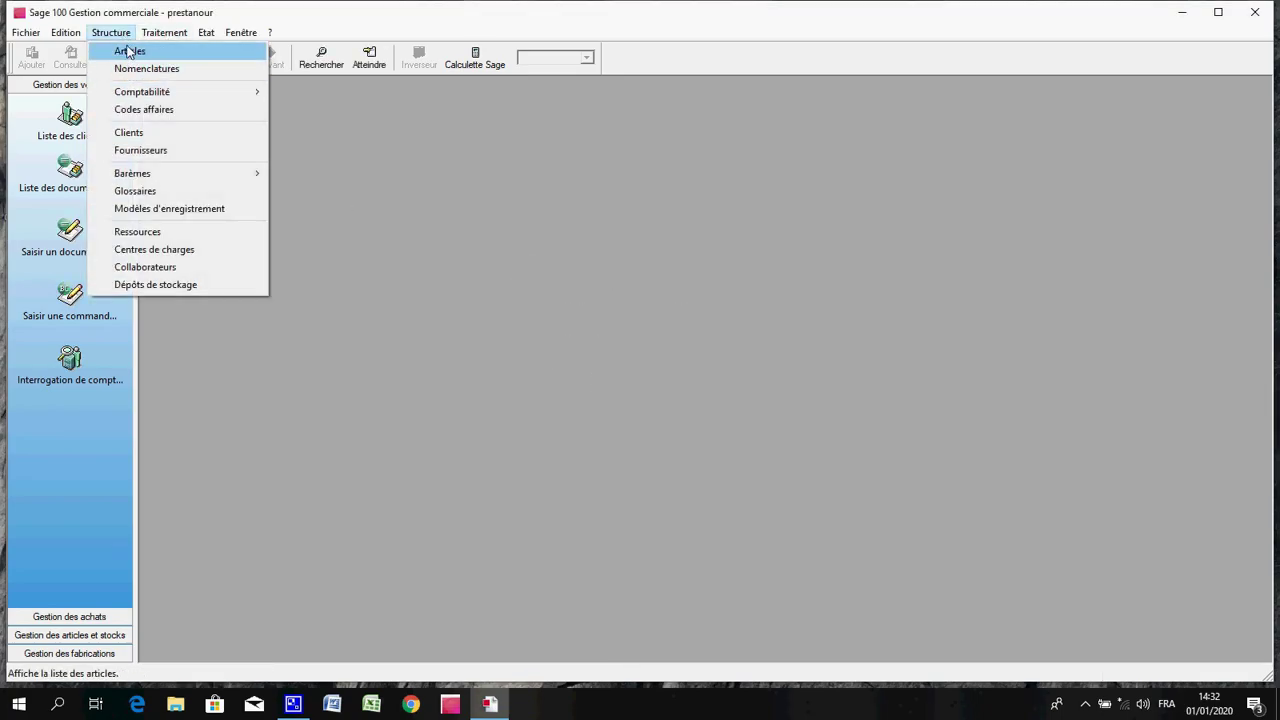
mouse_move(145, 30)
left_click(133, 60)
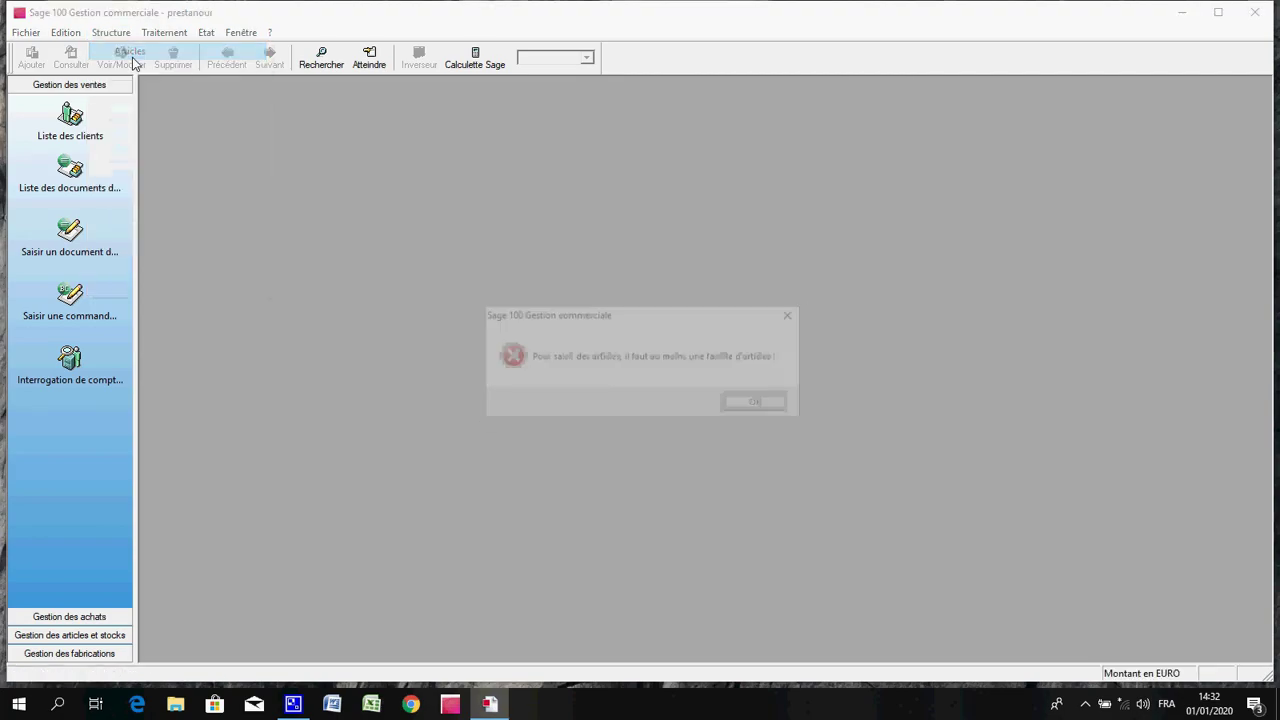
left_click(759, 405)
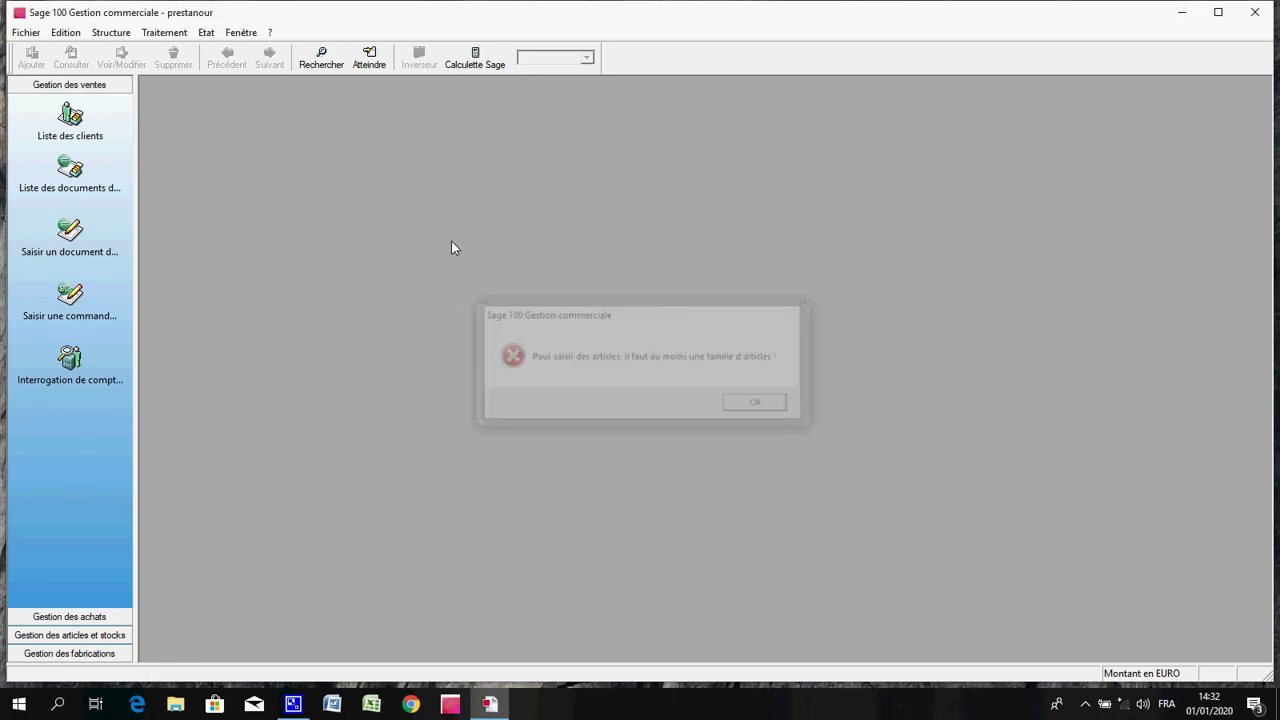
left_click(111, 33)
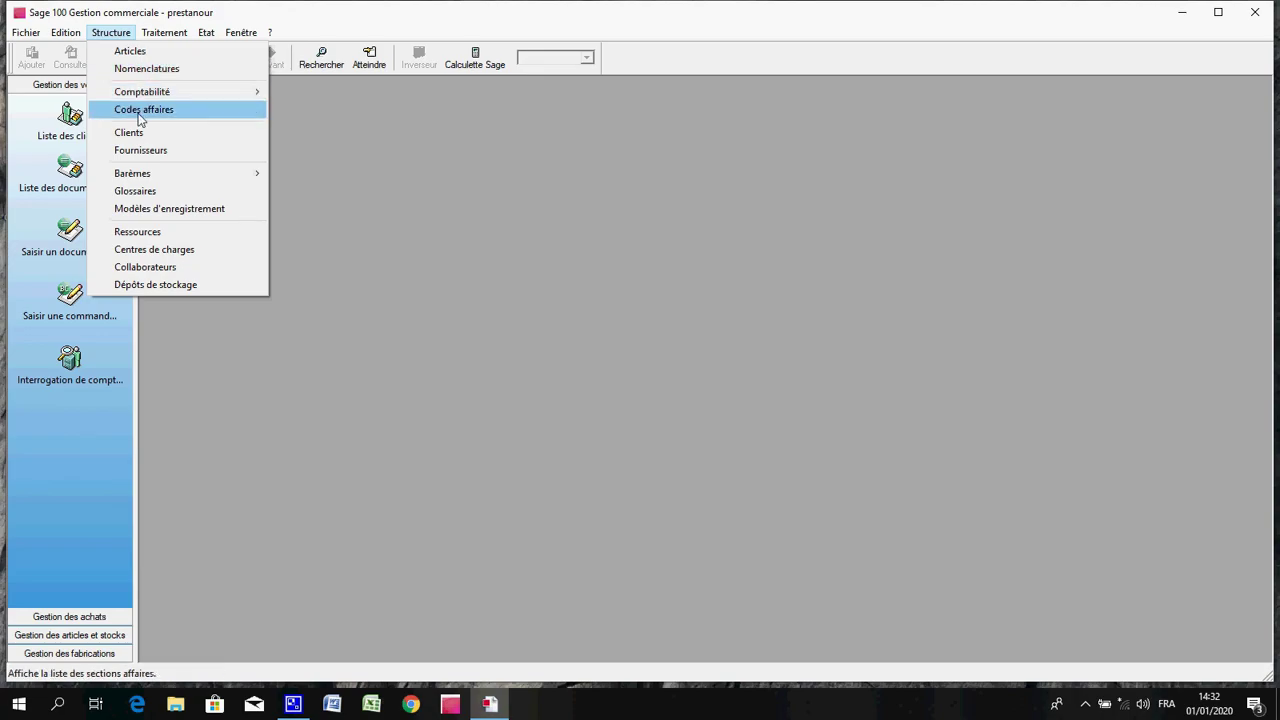
mouse_move(41, 37)
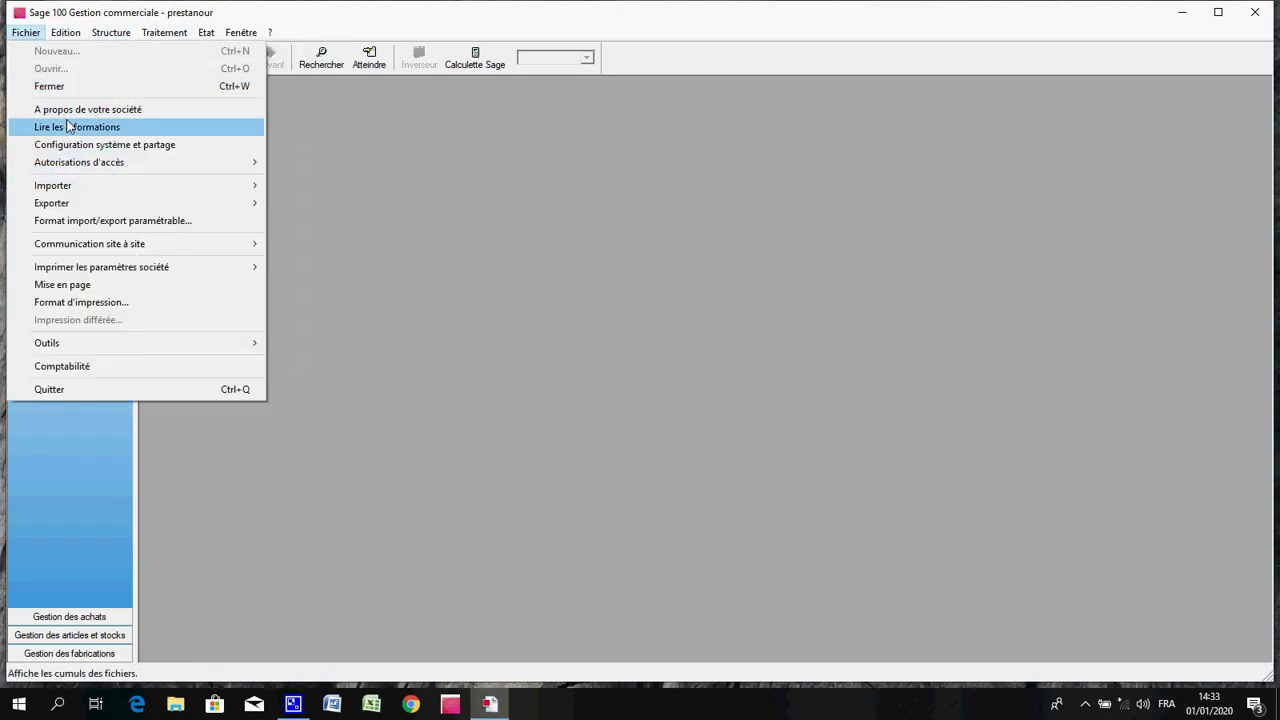
left_click(463, 310)
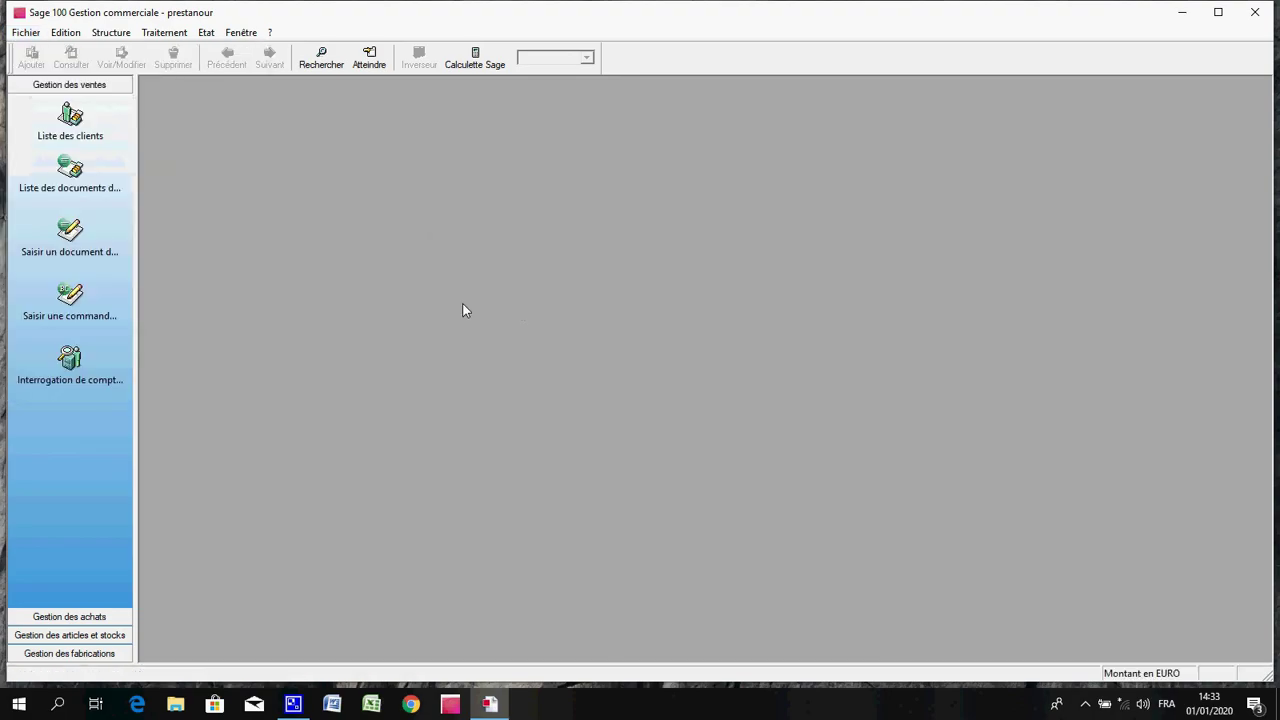